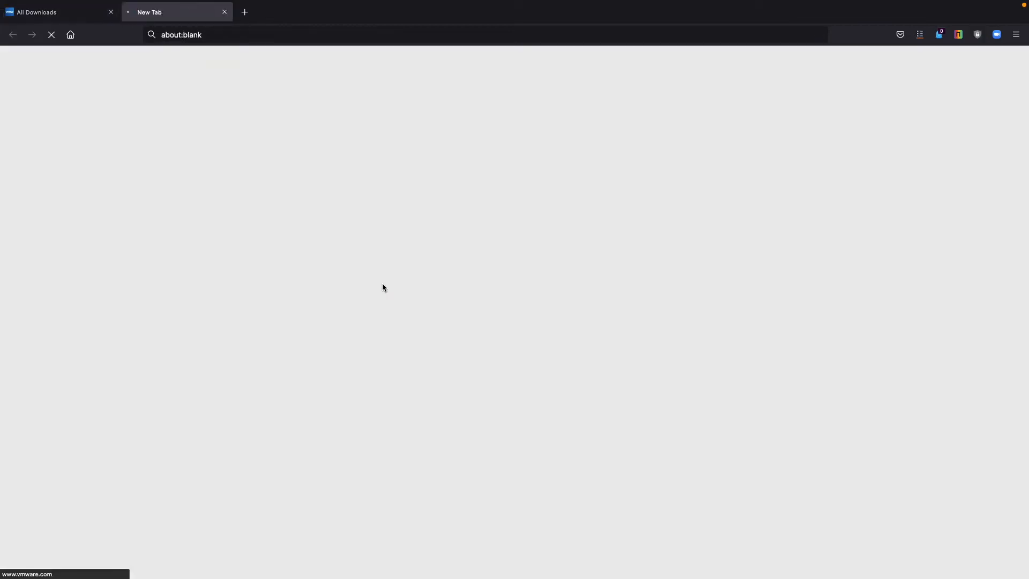
Find the free products on the VMware evaluation page and open the VMware Fusion Player download page.
{"action": "scroll", "coordinate": [384, 287], "scroll_direction": "down", "scroll_amount": 20}
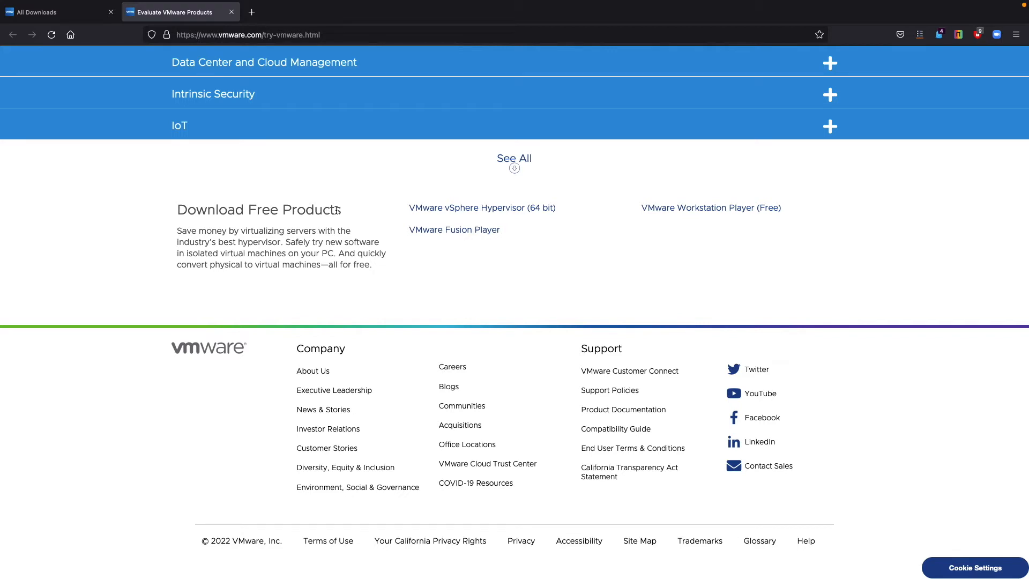
{"action": "scroll", "coordinate": [337, 210], "scroll_direction": "up", "scroll_amount": 4}
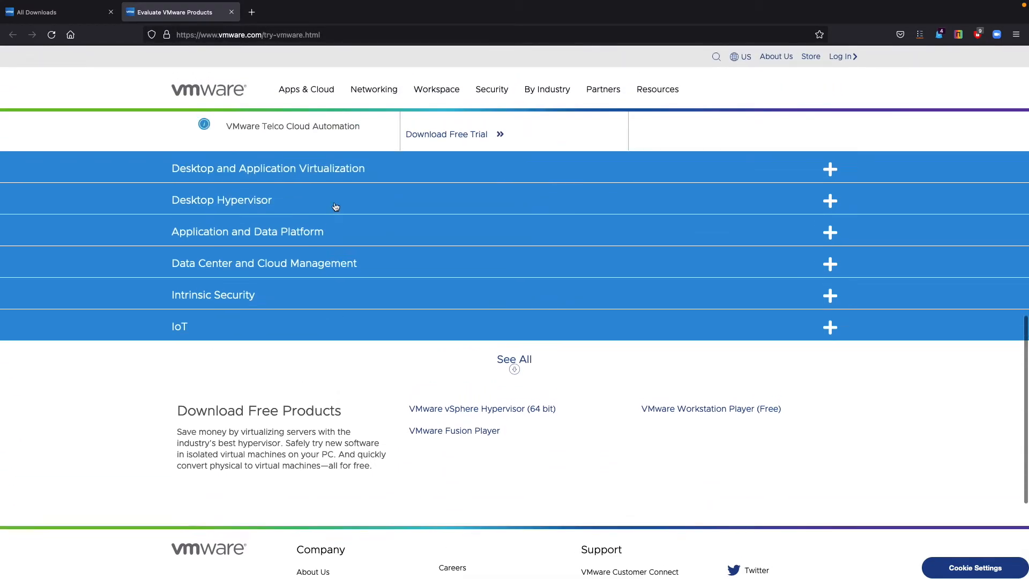
{"action": "scroll", "coordinate": [334, 366], "scroll_direction": "down", "scroll_amount": 3}
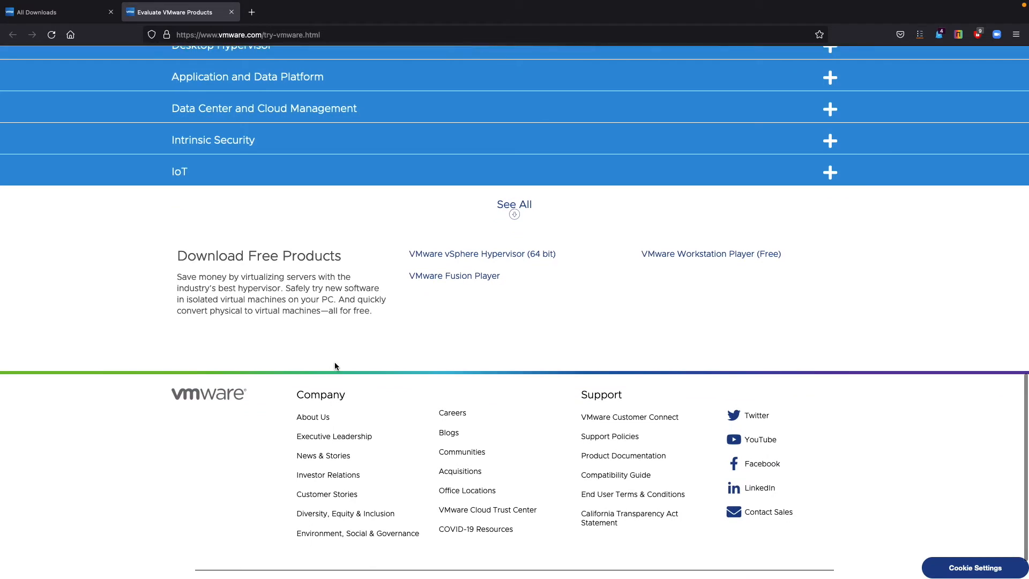
{"action": "left_click", "coordinate": [448, 277]}
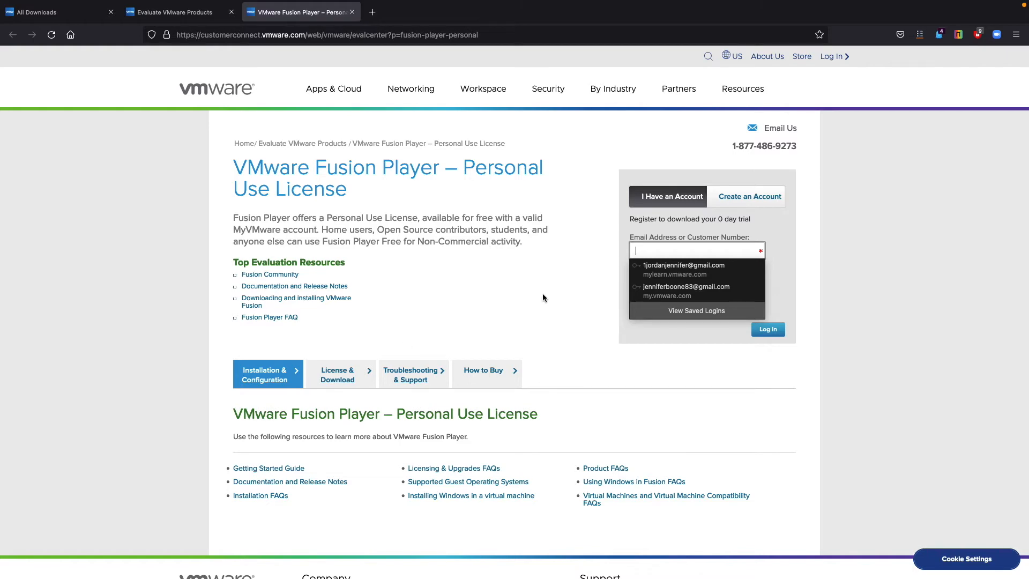
{"action": "scroll", "coordinate": [543, 298], "scroll_direction": "down", "scroll_amount": 1}
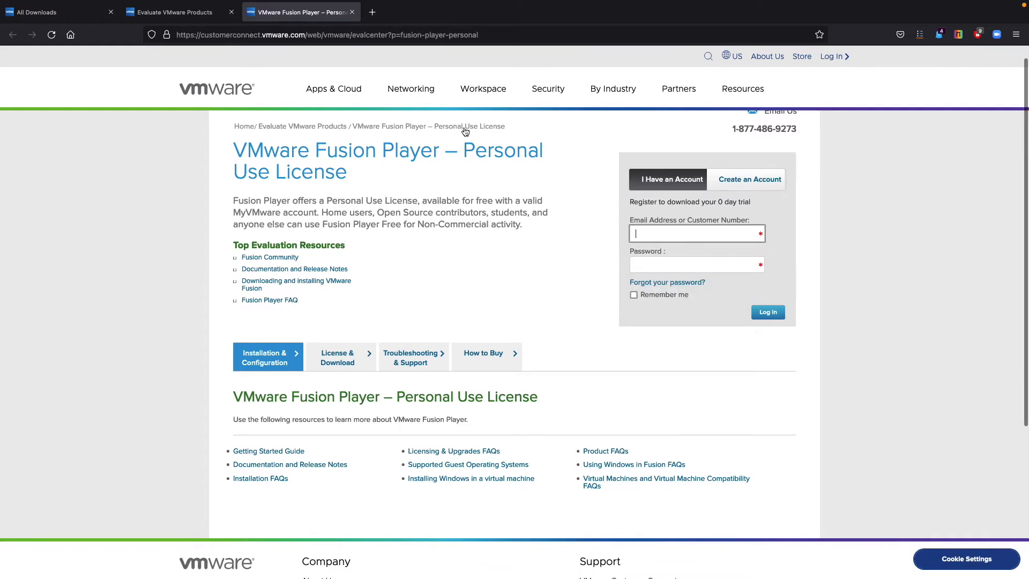
Search the web for "virtual box download" in a new tab and open VirtualBox's Downloads page to view the Windows and OS X host packages.
{"action": "left_click", "coordinate": [373, 12]}
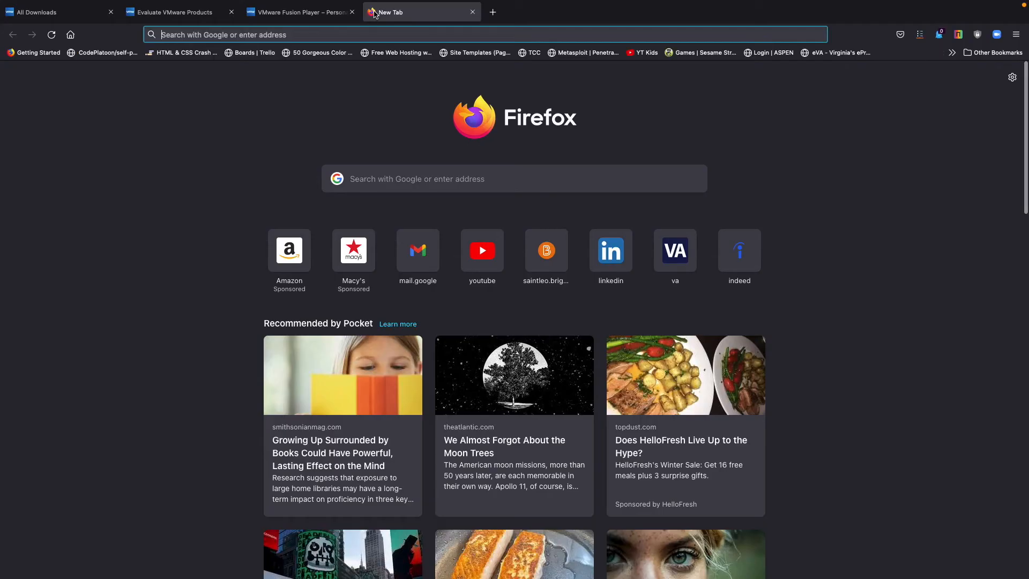
{"action": "type", "text": "virtu"}
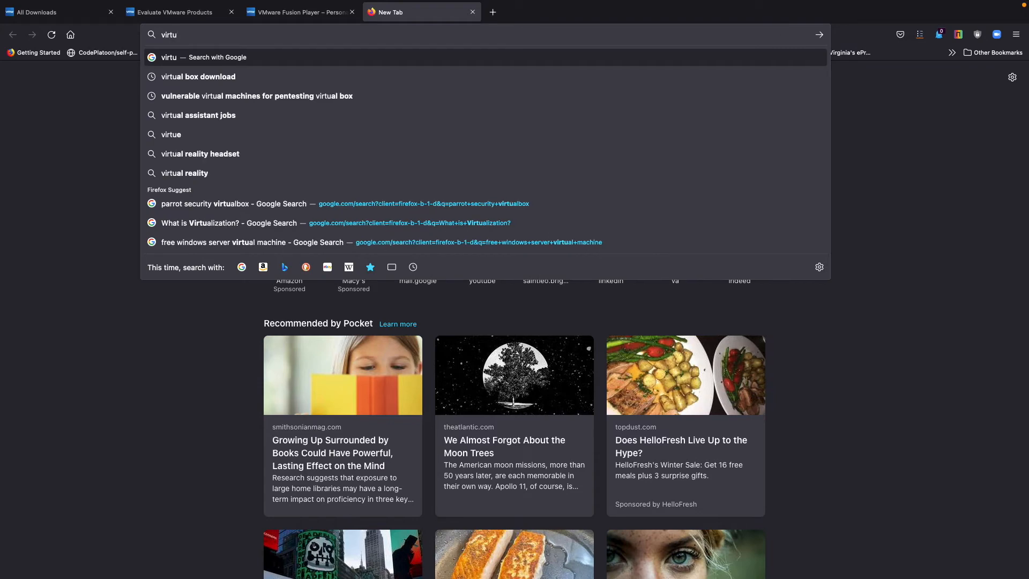
{"action": "key", "text": "Down"}
{"action": "key", "text": "Return"}
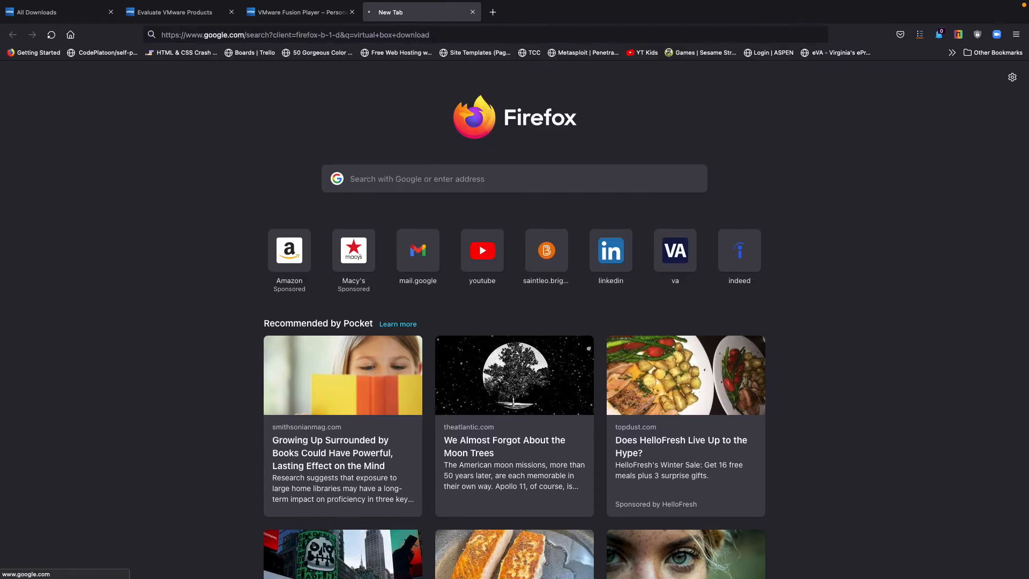
{"action": "left_click", "coordinate": [164, 207]}
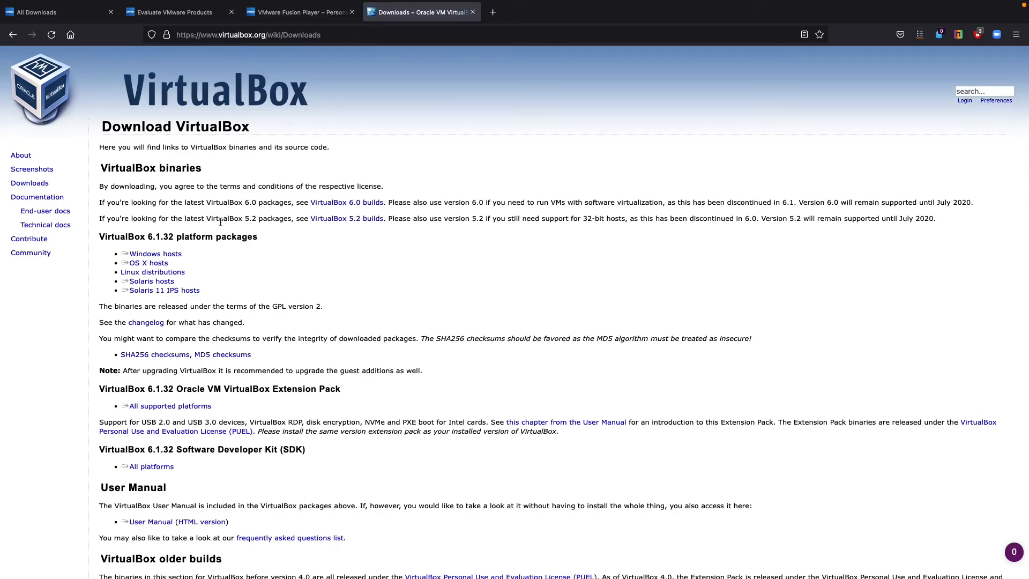
{"action": "left_click", "coordinate": [180, 255]}
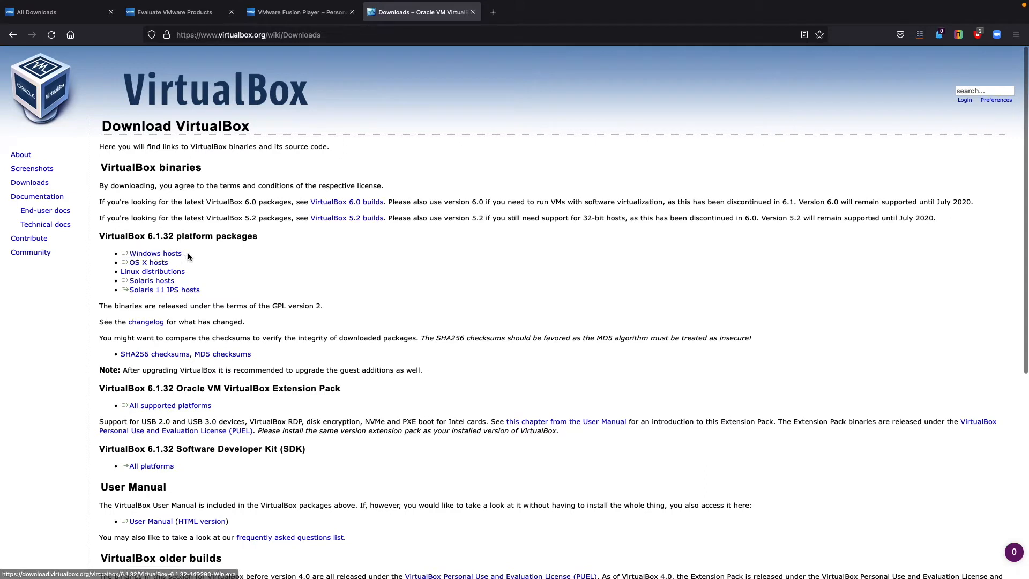
{"action": "left_click", "coordinate": [159, 262]}
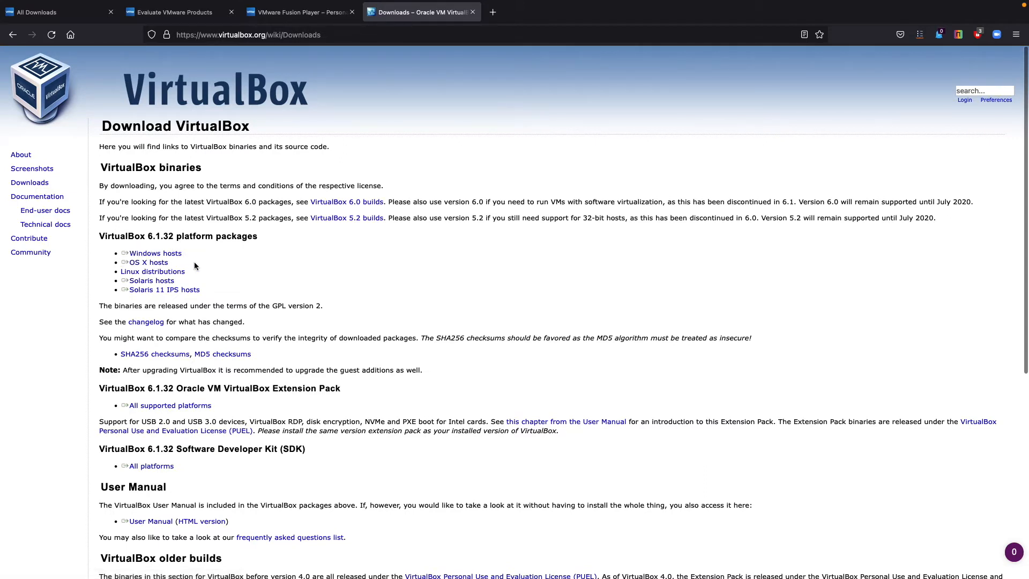
{"action": "left_click", "coordinate": [163, 263]}
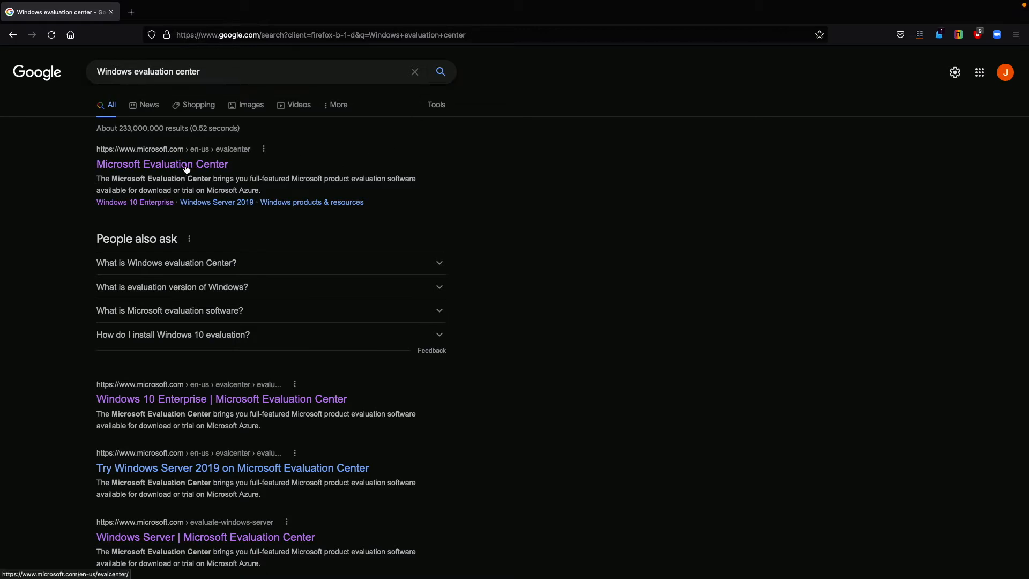
Open the Microsoft Evaluation Center from the search results and show all Windows Server evaluation products.
{"action": "left_click", "coordinate": [149, 167]}
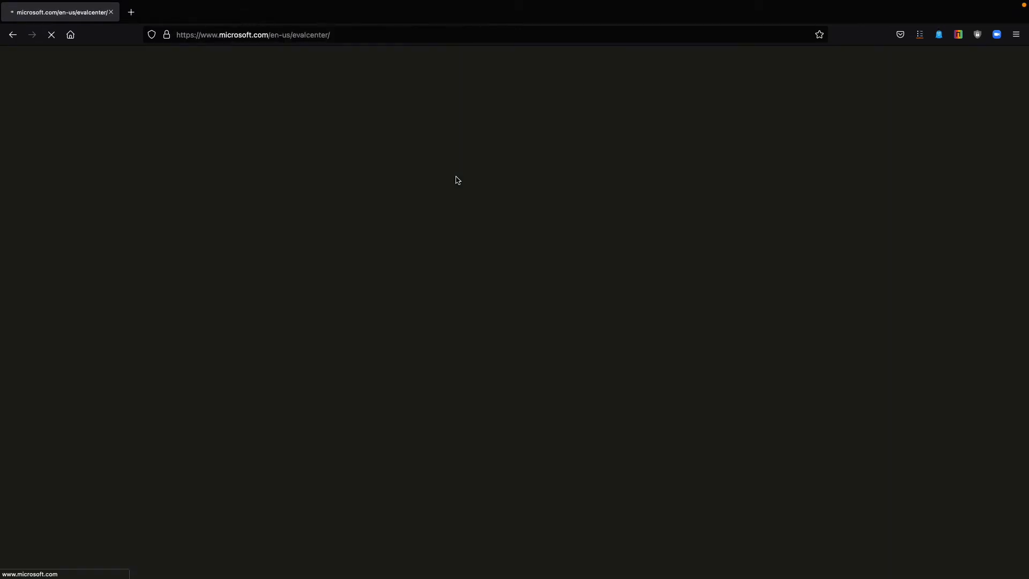
{"action": "scroll", "coordinate": [483, 183], "scroll_direction": "down", "scroll_amount": 1}
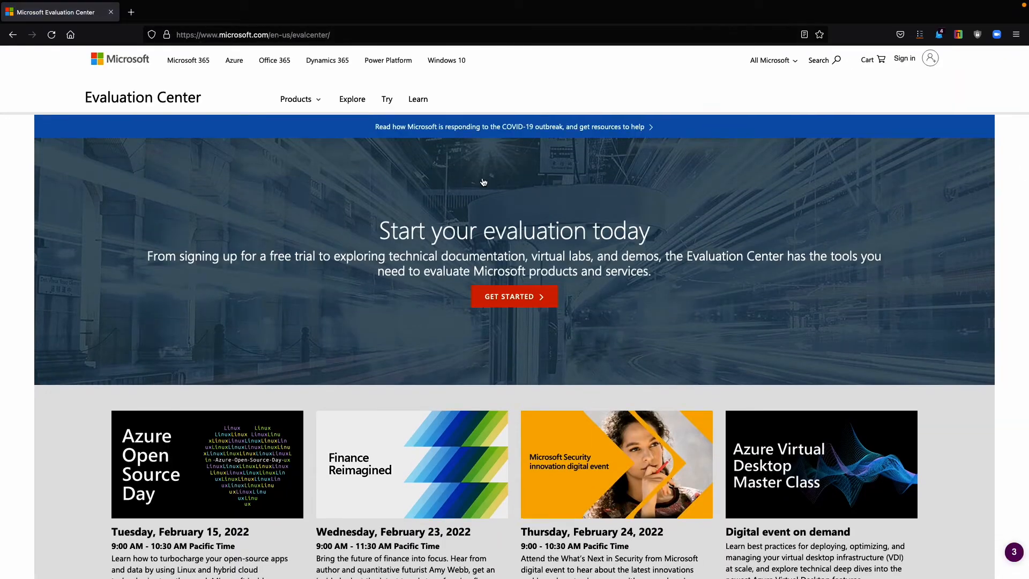
{"action": "scroll", "coordinate": [484, 183], "scroll_direction": "down", "scroll_amount": 8}
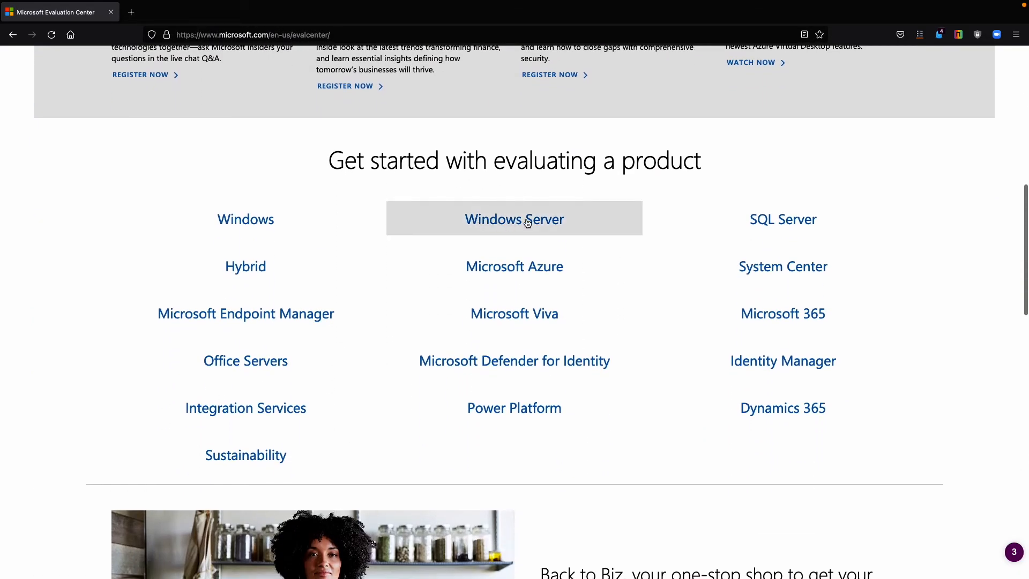
{"action": "left_click", "coordinate": [528, 223]}
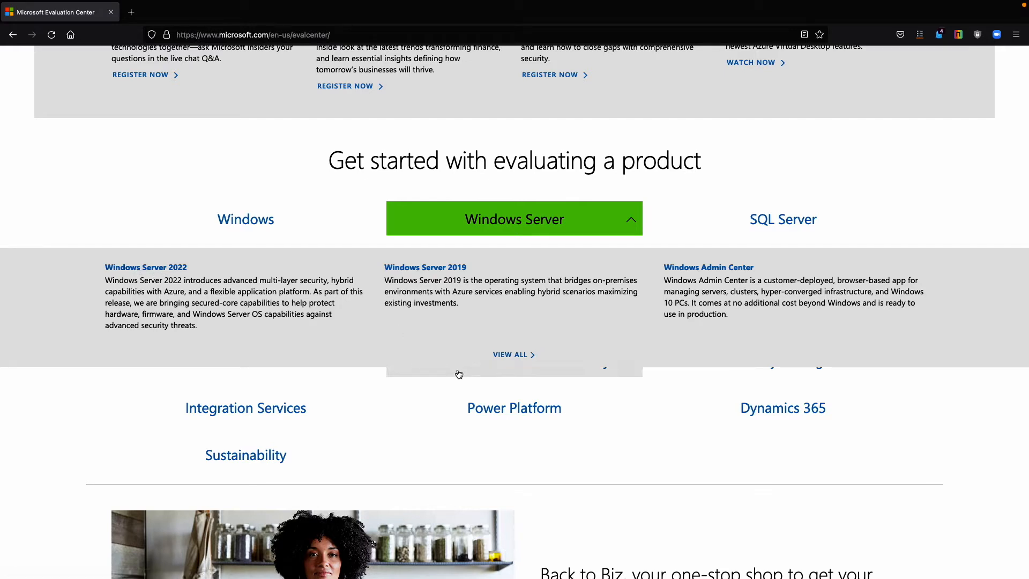
{"action": "left_click", "coordinate": [519, 358]}
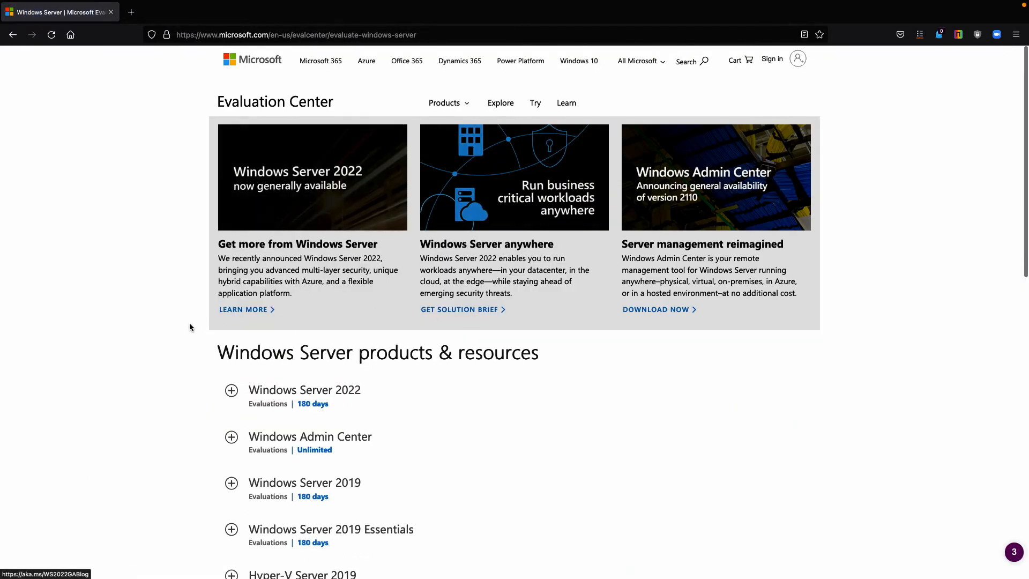
Expand the Windows Server 2016 Essentials evaluation and continue with the ISO experience to the registration form.
{"action": "scroll", "coordinate": [191, 322], "scroll_direction": "down", "scroll_amount": 2}
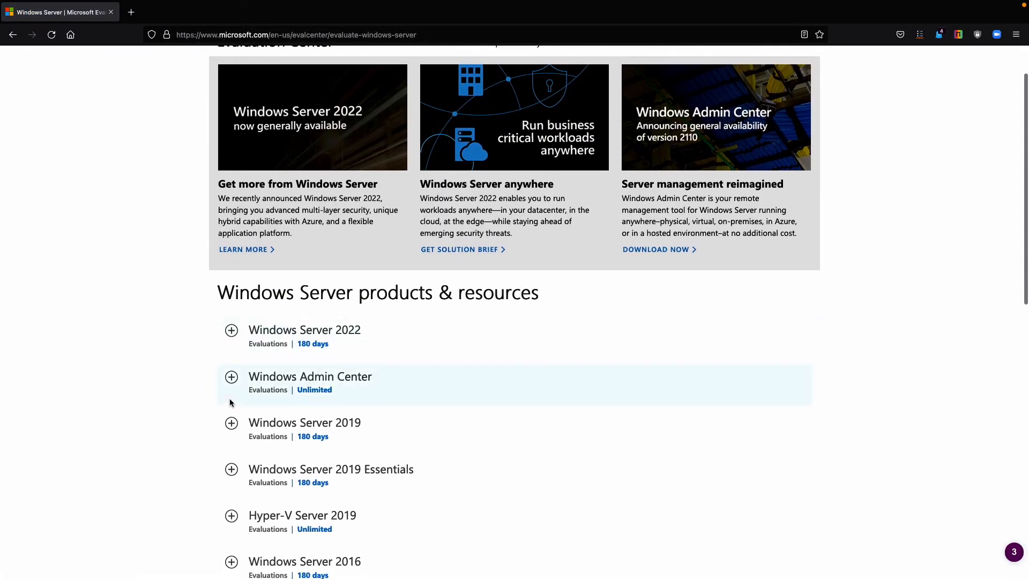
{"action": "scroll", "coordinate": [216, 384], "scroll_direction": "down", "scroll_amount": 5}
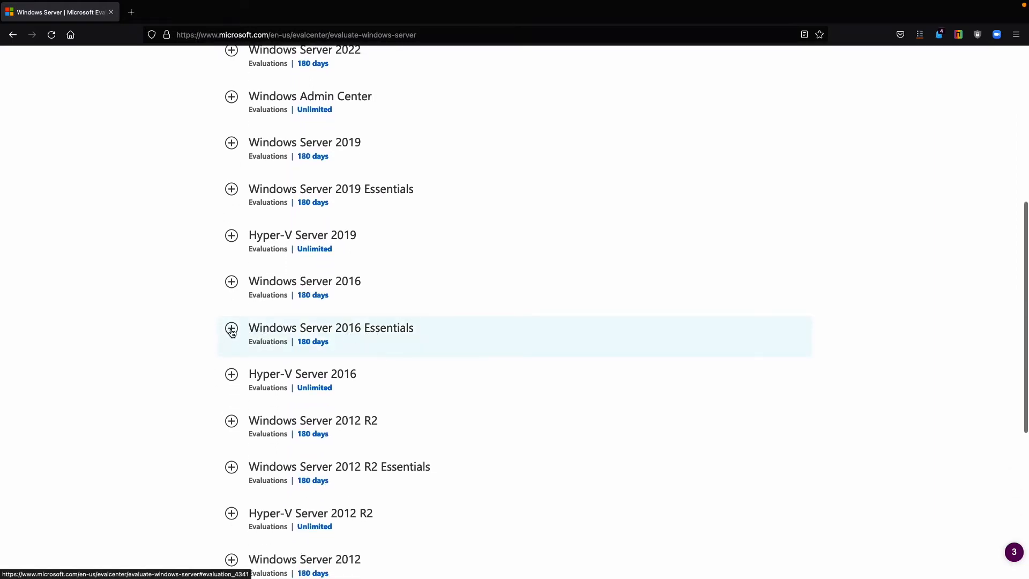
{"action": "left_click", "coordinate": [232, 331]}
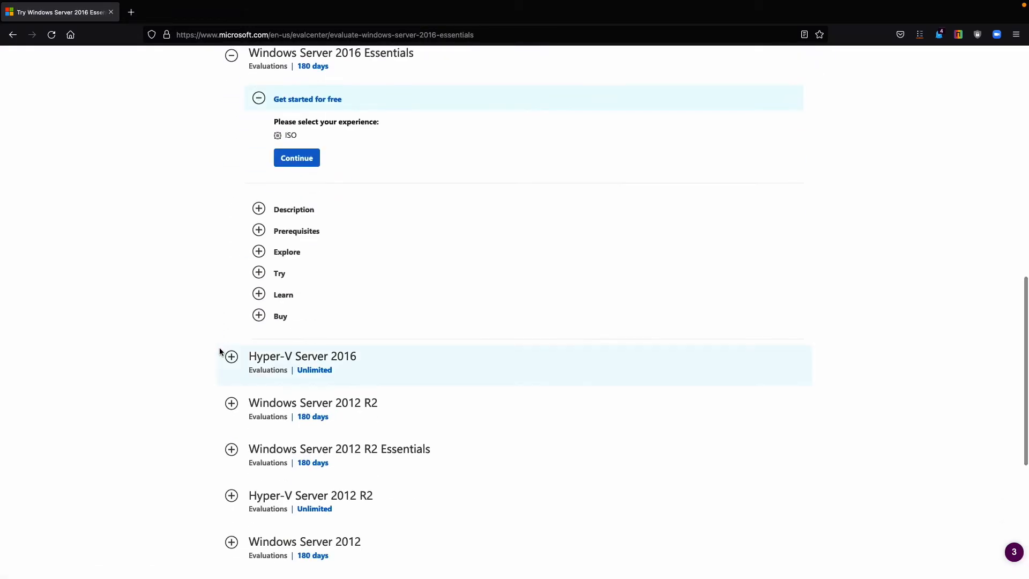
{"action": "scroll", "coordinate": [213, 156], "scroll_direction": "up", "scroll_amount": 1}
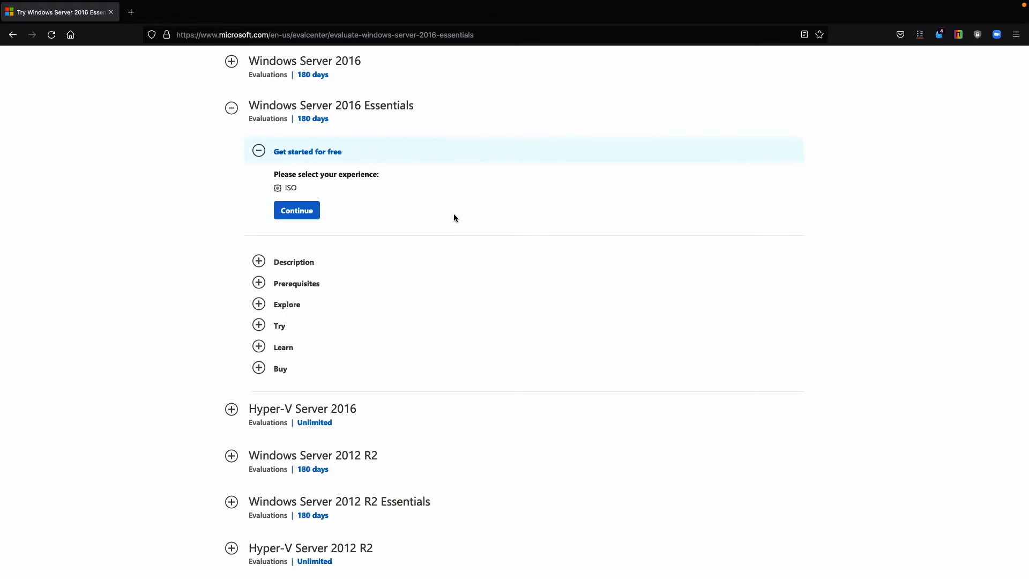
{"action": "left_click", "coordinate": [308, 214]}
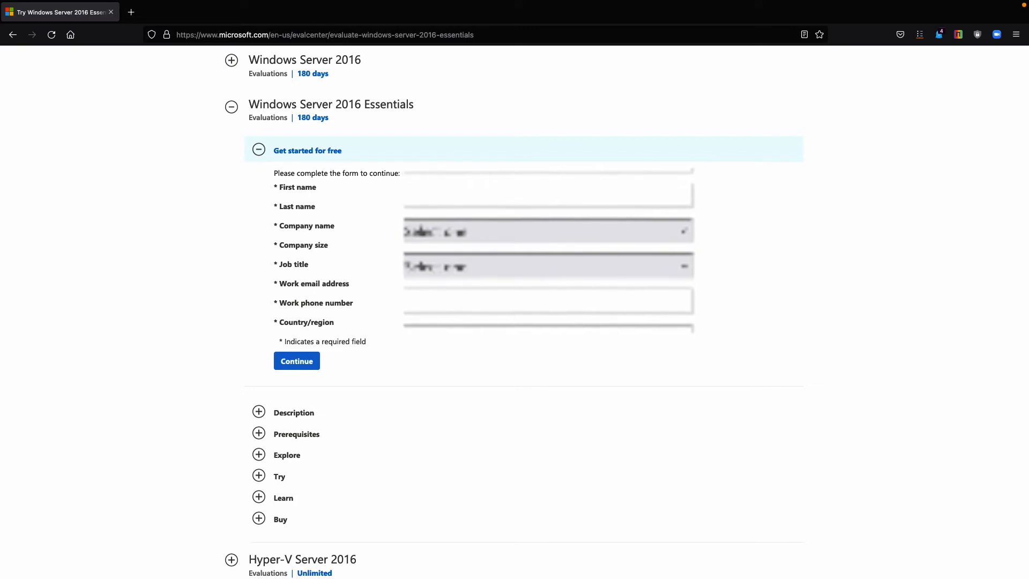
Choose a company size and set the job title to Other IT Professional in the registration form.
{"action": "left_click", "coordinate": [517, 245]}
{"action": "left_click", "coordinate": [482, 290]}
{"action": "left_click", "coordinate": [516, 264]}
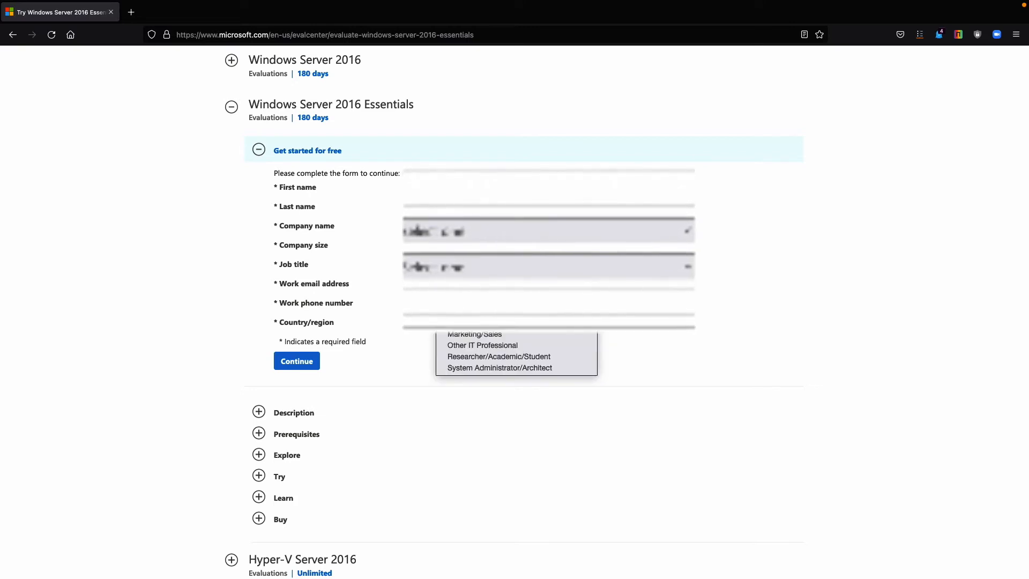
{"action": "left_click", "coordinate": [485, 346]}
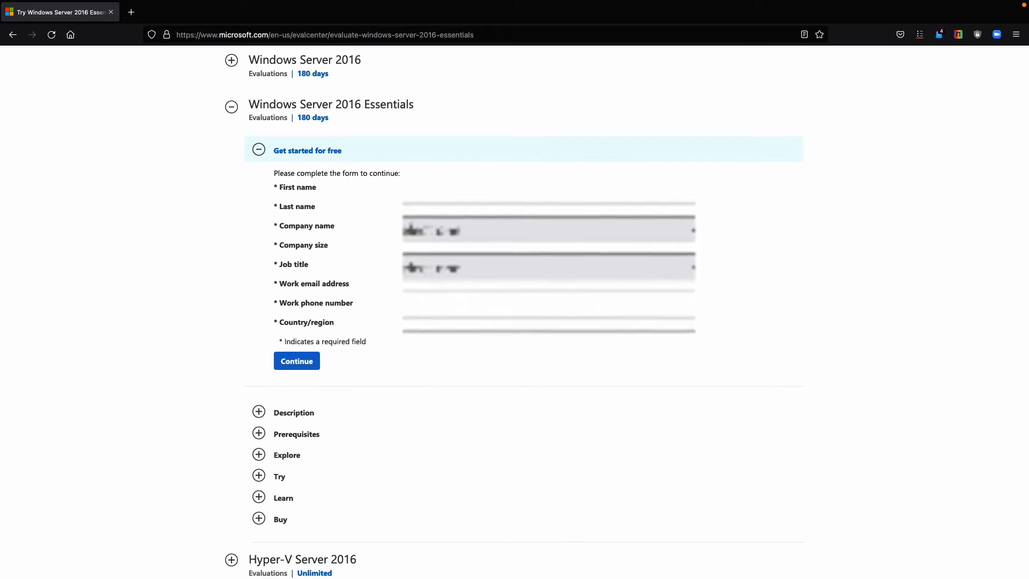
Set the country/region to United States and submit the evaluation registration form.
{"action": "left_click", "coordinate": [469, 333]}
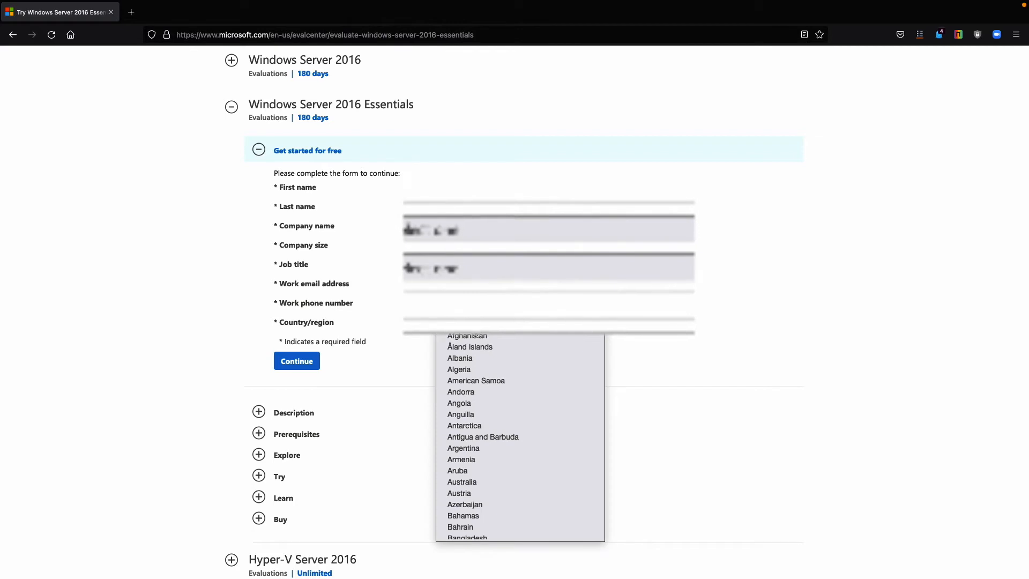
{"action": "key", "text": "u"}
{"action": "scroll", "coordinate": [482, 408], "scroll_direction": "down", "scroll_amount": 2}
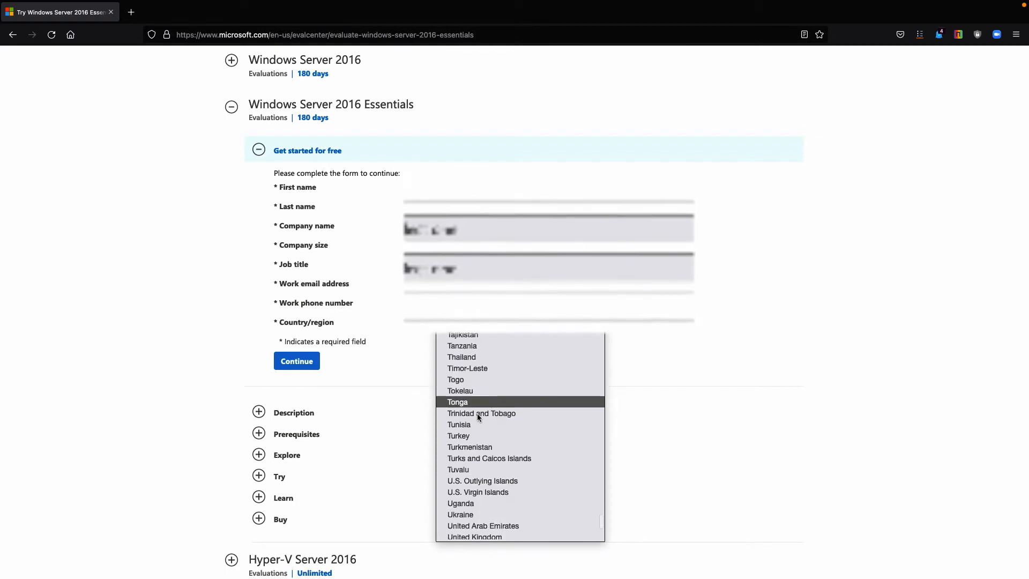
{"action": "scroll", "coordinate": [485, 518], "scroll_direction": "down", "scroll_amount": 1}
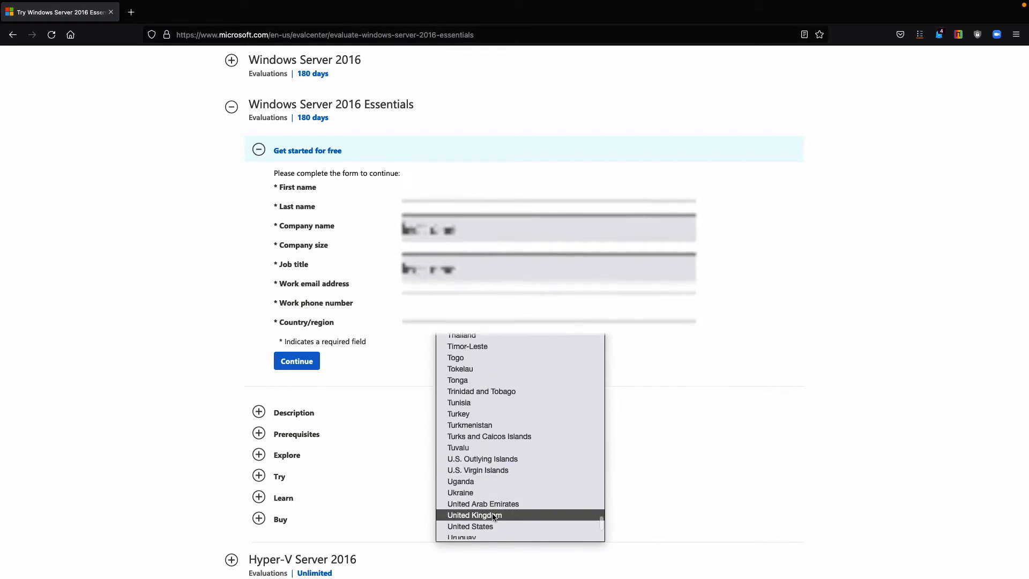
{"action": "left_click", "coordinate": [482, 524]}
{"action": "left_click", "coordinate": [277, 390]}
{"action": "left_click", "coordinate": [299, 412]}
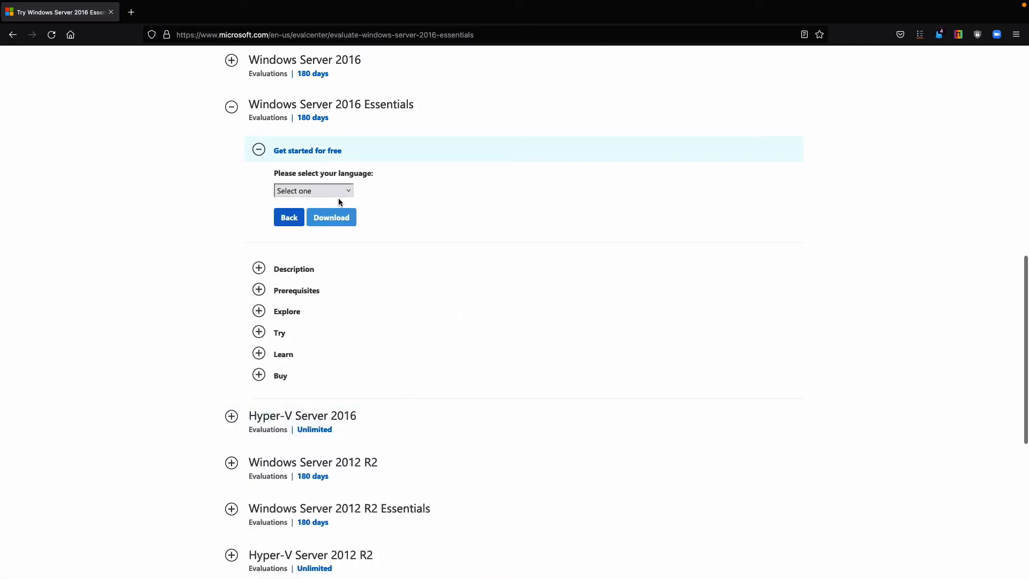
Choose English as the language and download the Windows Server 2016 Essentials ISO.
{"action": "left_click", "coordinate": [338, 194]}
{"action": "left_click", "coordinate": [323, 215]}
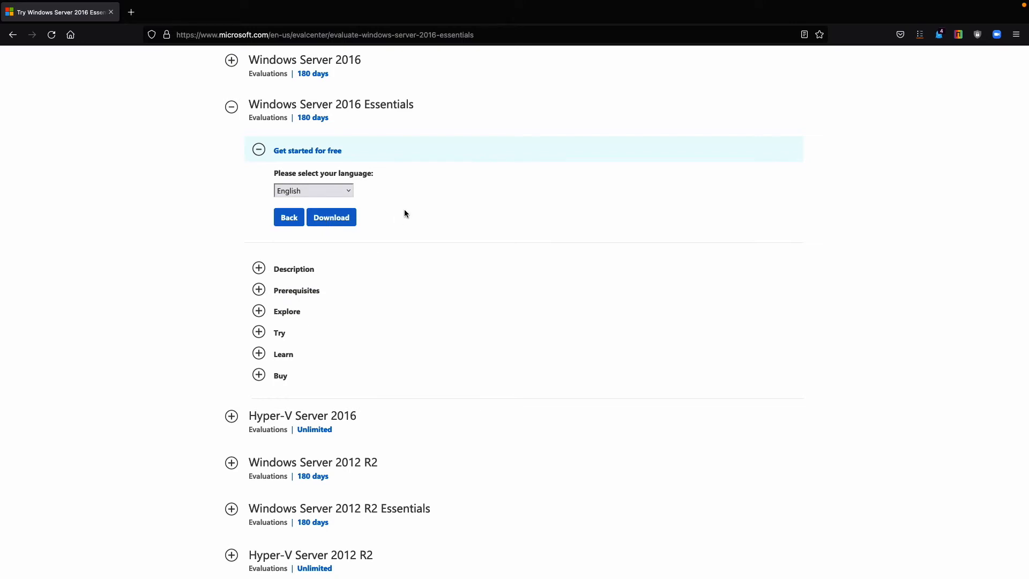
{"action": "left_click", "coordinate": [343, 221]}
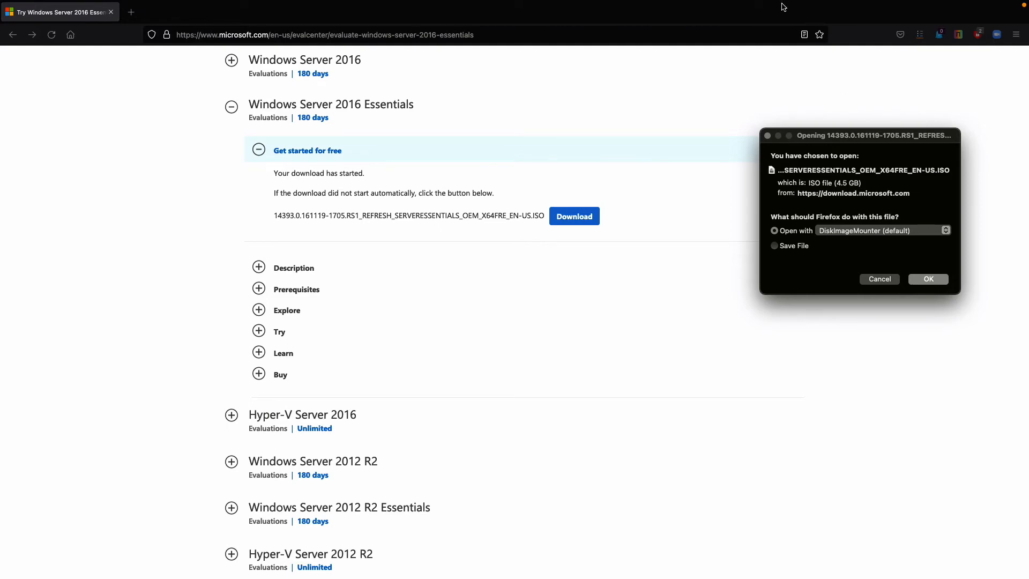
Switch to VMware Fusion and start creating a new virtual machine.
{"action": "key", "text": "ctrl+Right"}
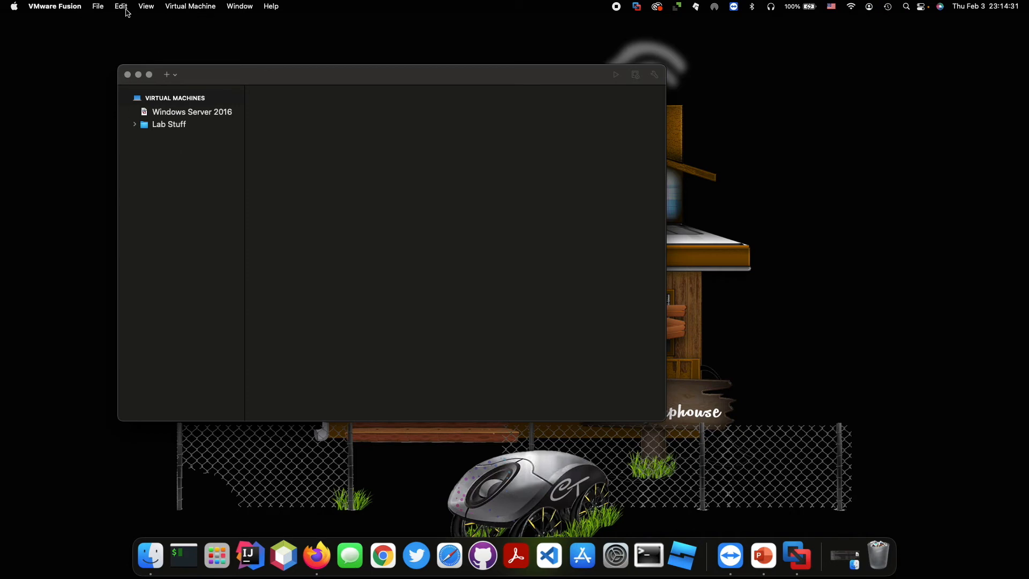
{"action": "left_click", "coordinate": [103, 7]}
{"action": "left_click", "coordinate": [106, 24]}
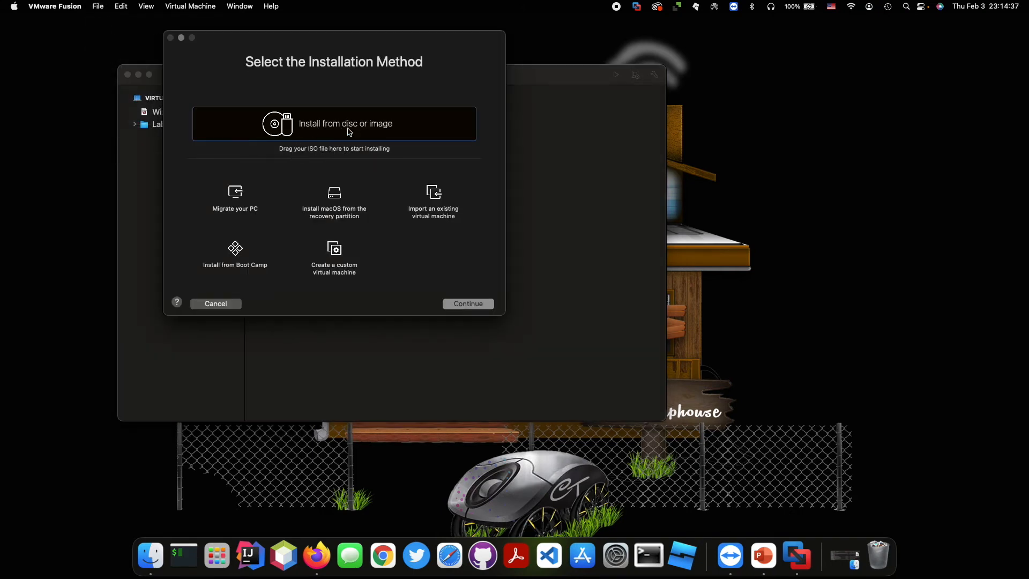
Supply the downloaded 14393.0.161119-1705 Server Essentials ISO from the Downloads folder as the installation image, then minimize the Finder window.
{"action": "left_click", "coordinate": [846, 559]}
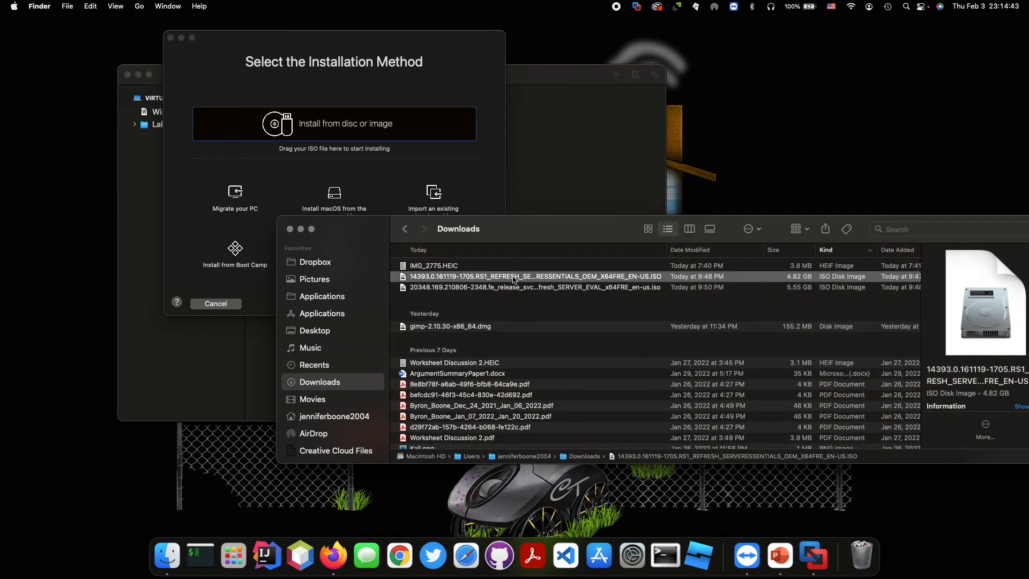
{"action": "left_click_drag", "start_coordinate": [525, 280], "coordinate": [356, 134]}
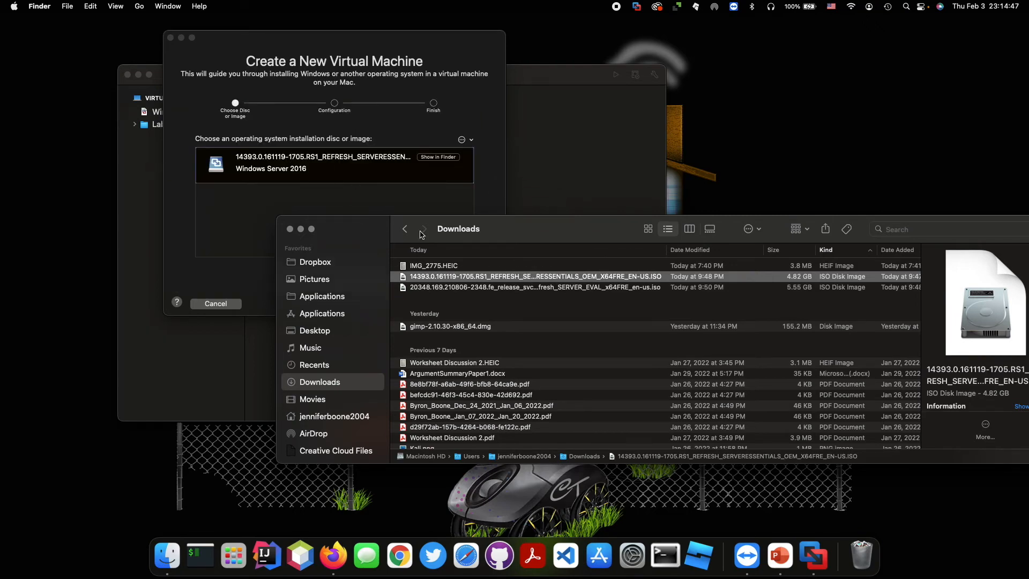
{"action": "left_click", "coordinate": [300, 230]}
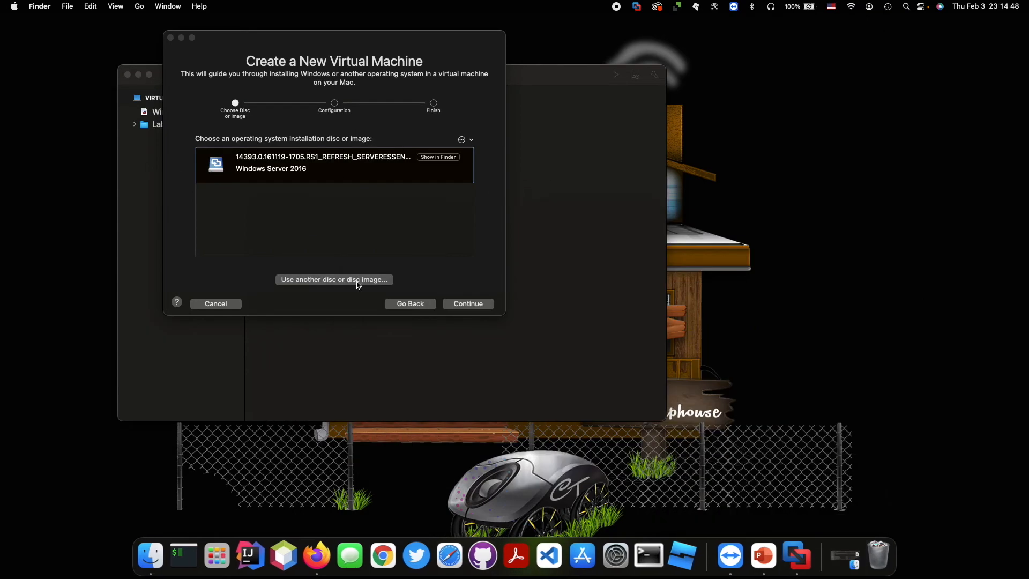
Accept the installation image and set the Easy Install account name to Code Code World.
{"action": "left_click", "coordinate": [484, 306]}
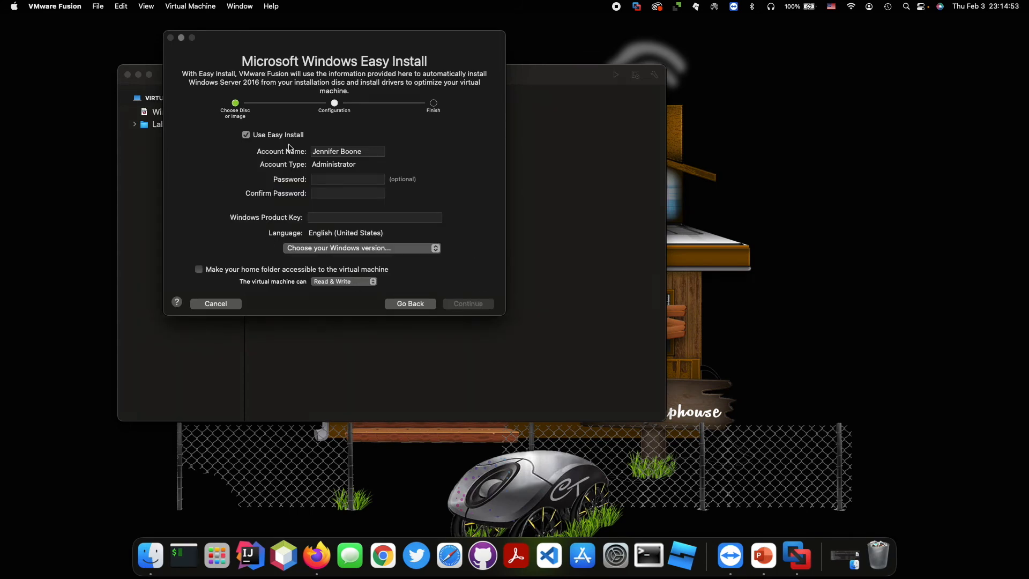
{"action": "left_click", "coordinate": [369, 152]}
{"action": "left_click_drag", "start_coordinate": [368, 152], "coordinate": [278, 149]}
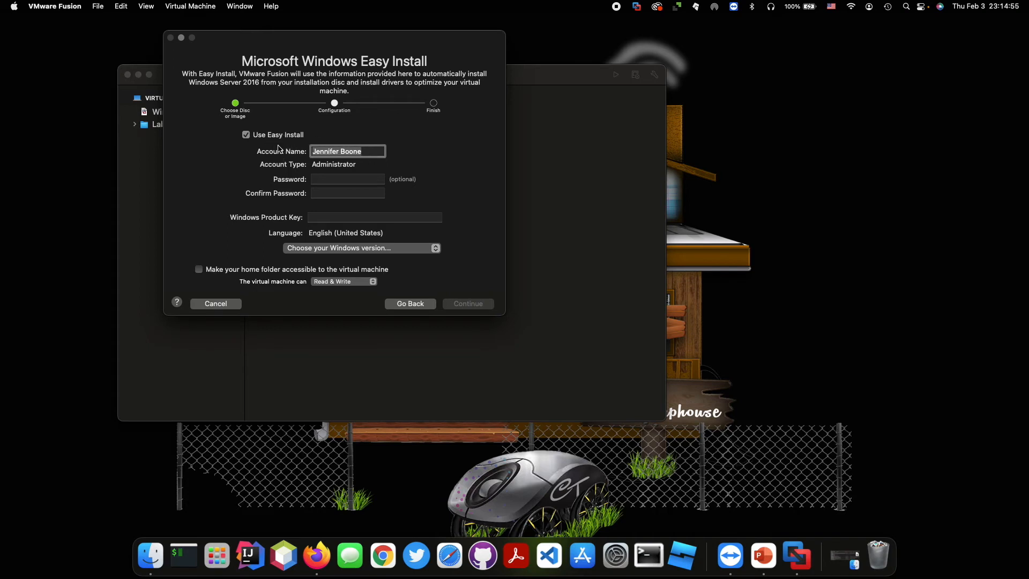
{"action": "type", "text": "Code cod"}
{"action": "key", "text": "BackSpace"}
{"action": "key", "text": "BackSpace"}
{"action": "key", "text": "BackSpace"}
{"action": "type", "text": "Code World"}
Choose Windows Server 2016 Essentials as the Windows version and make the home folder accessible to the virtual machine.
{"action": "left_click", "coordinate": [431, 249]}
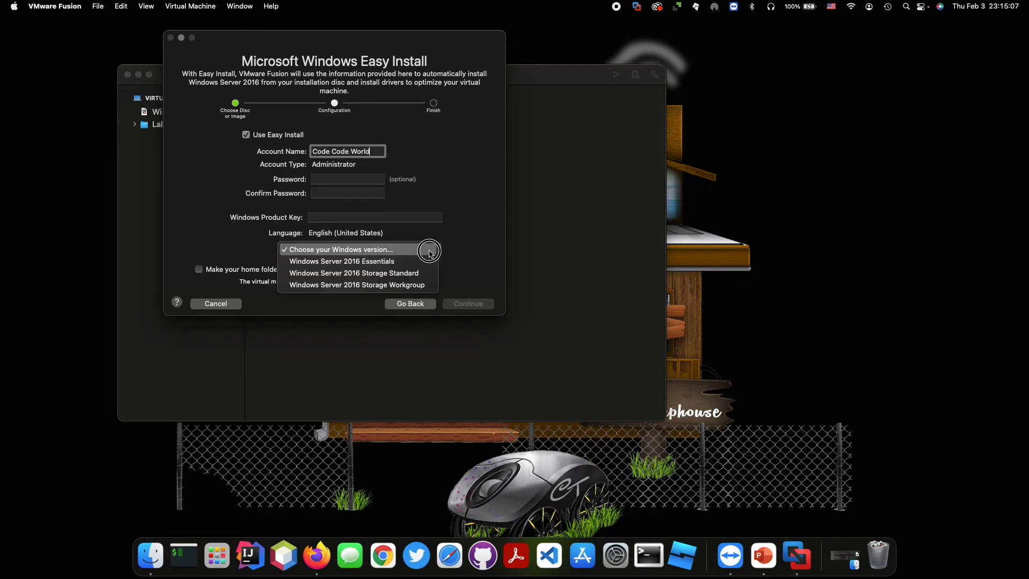
{"action": "left_click", "coordinate": [409, 262]}
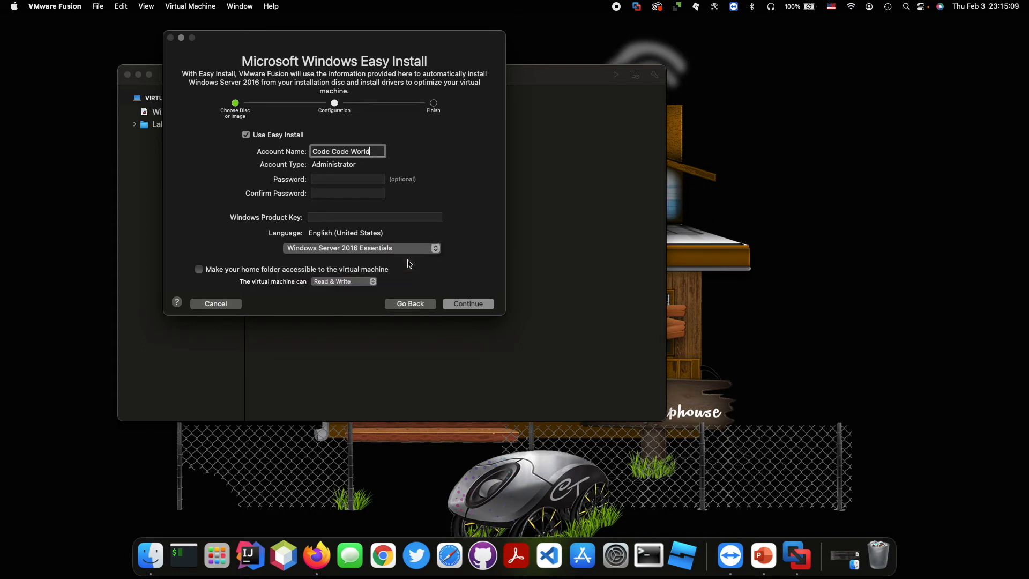
{"action": "left_click", "coordinate": [209, 271]}
Continue without a product key and save the new virtual machine with its default settings.
{"action": "left_click", "coordinate": [468, 304]}
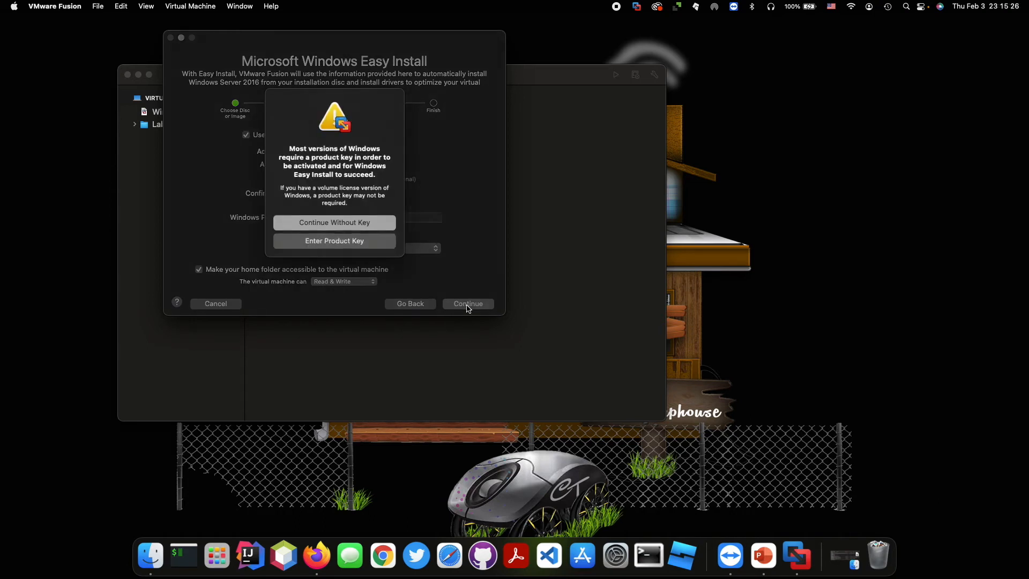
{"action": "left_click", "coordinate": [341, 224]}
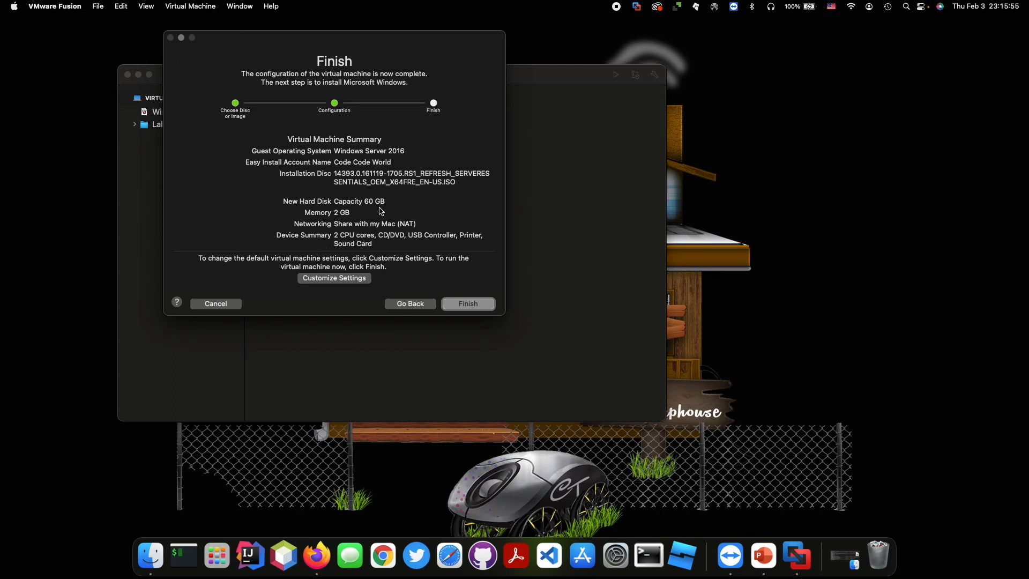
{"action": "left_click", "coordinate": [465, 304]}
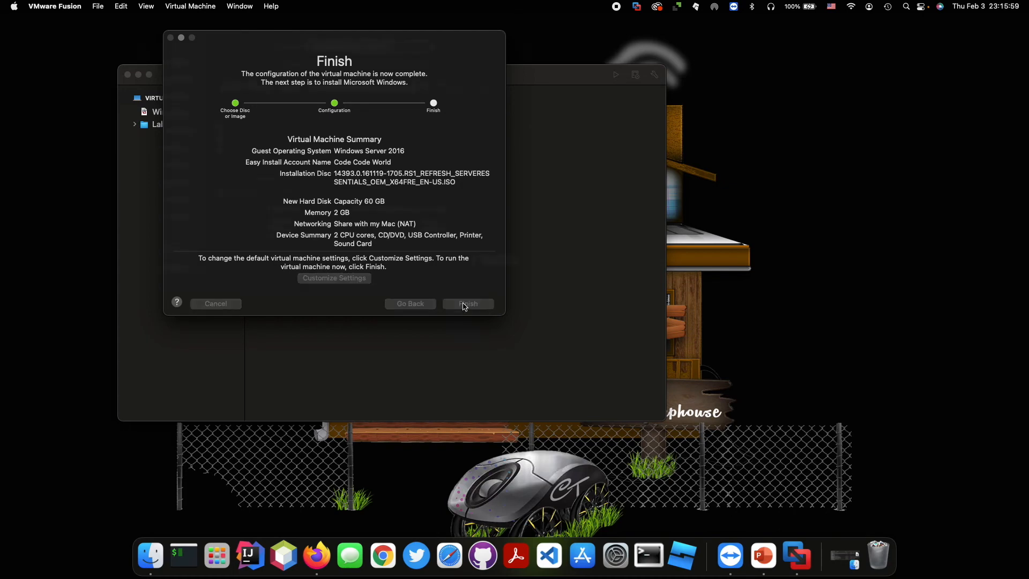
{"action": "left_click", "coordinate": [504, 278]}
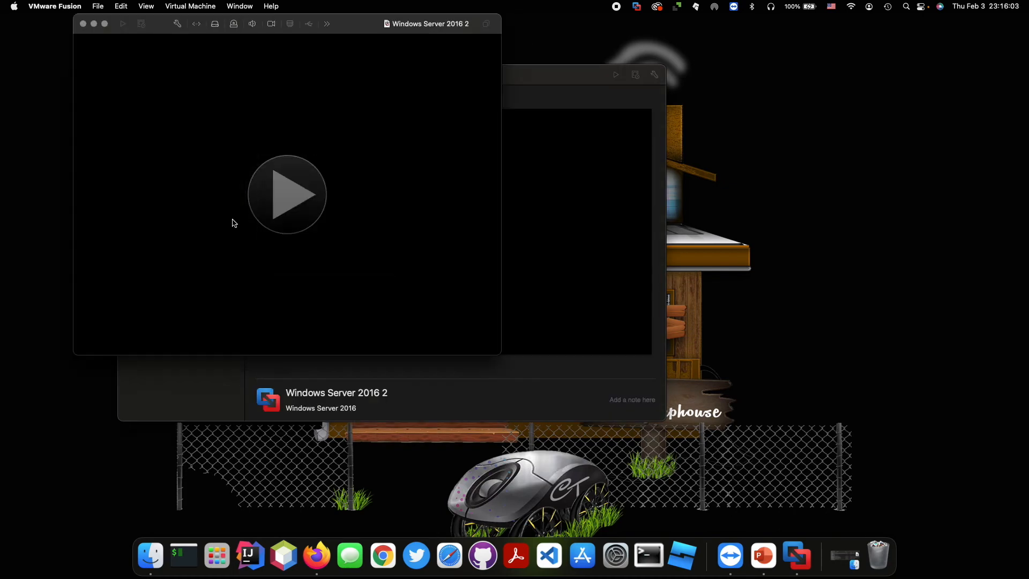
Start the new Windows Server virtual machine from its installation disc and show it in full screen.
{"action": "left_click", "coordinate": [283, 193]}
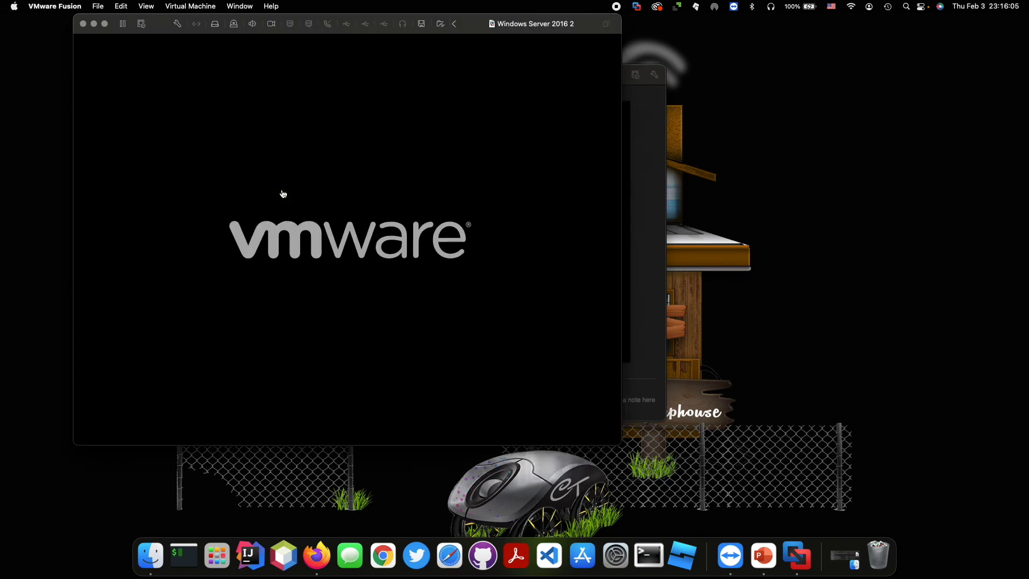
{"action": "key", "text": "Return"}
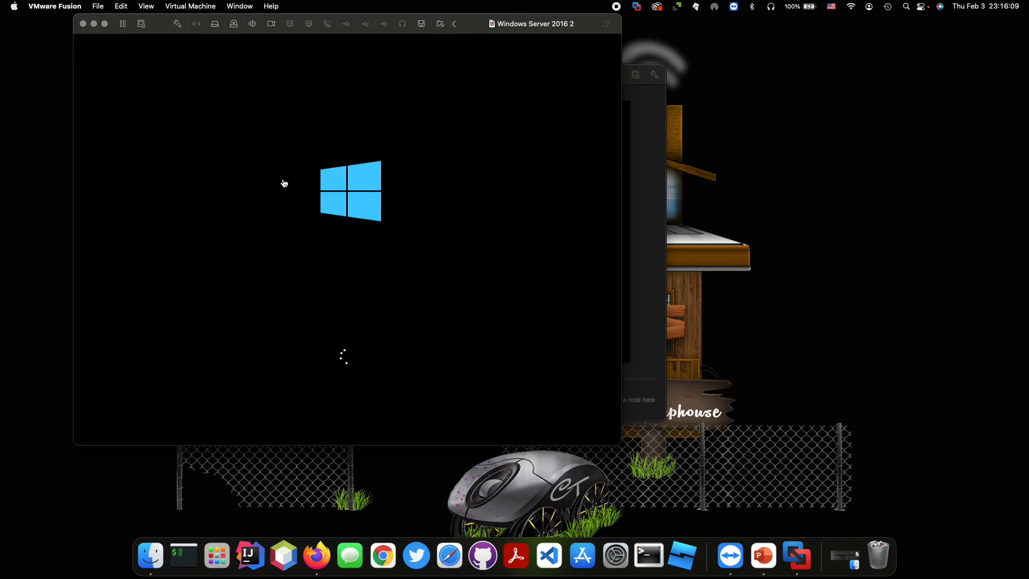
{"action": "left_click", "coordinate": [106, 24]}
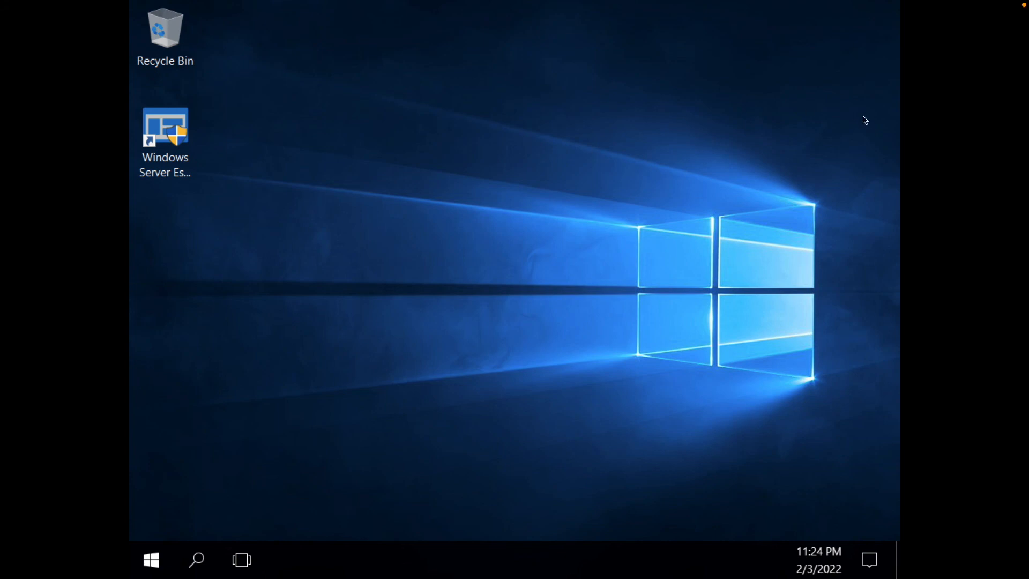
Open the Start menu on the installed server's desktop.
{"action": "left_click", "coordinate": [153, 559]}
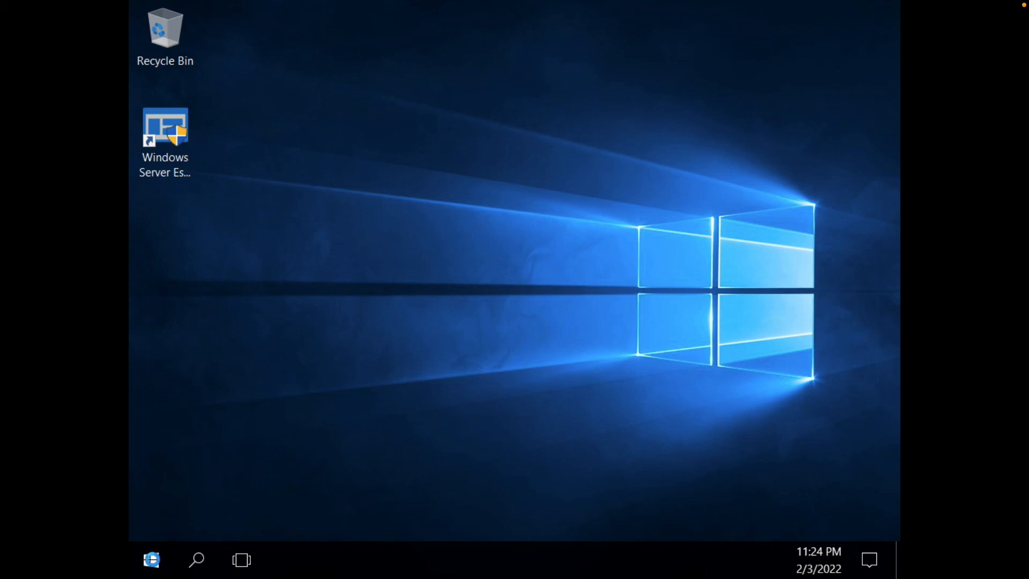